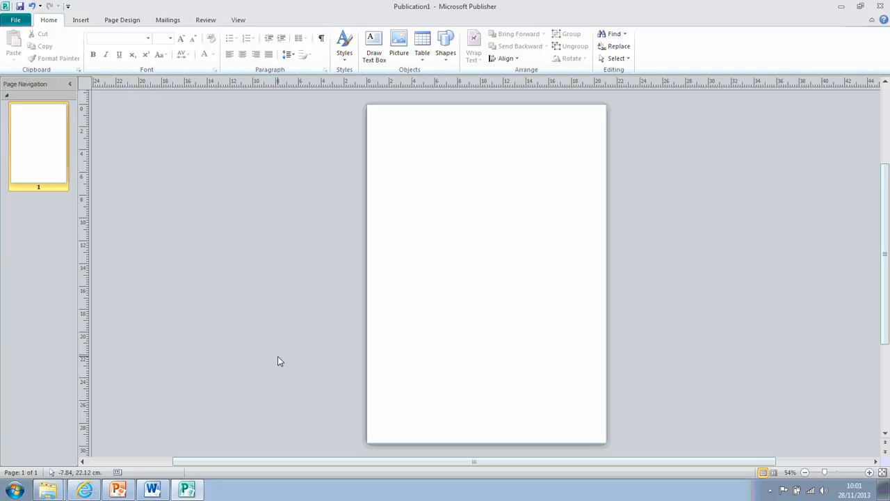
- Start a custom one-color gradient for the page background, using a light lavender from the scheme colors
click(124, 22)
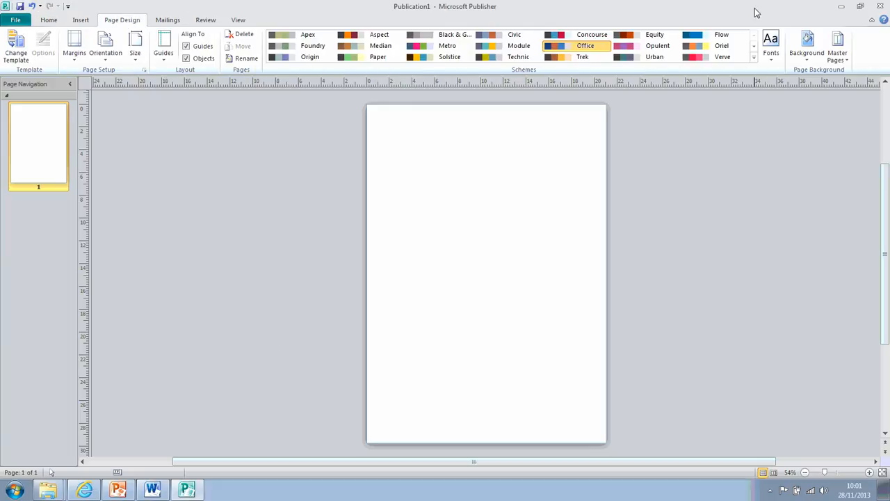
click(811, 56)
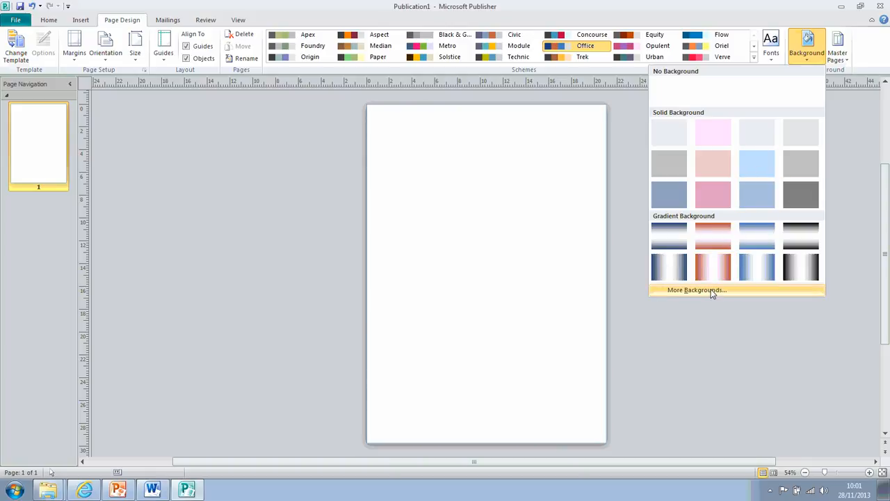
click(712, 291)
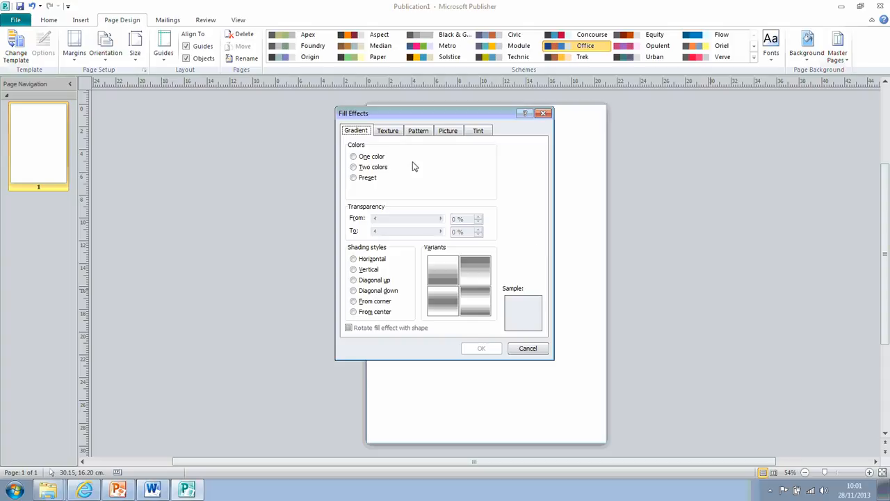
click(356, 157)
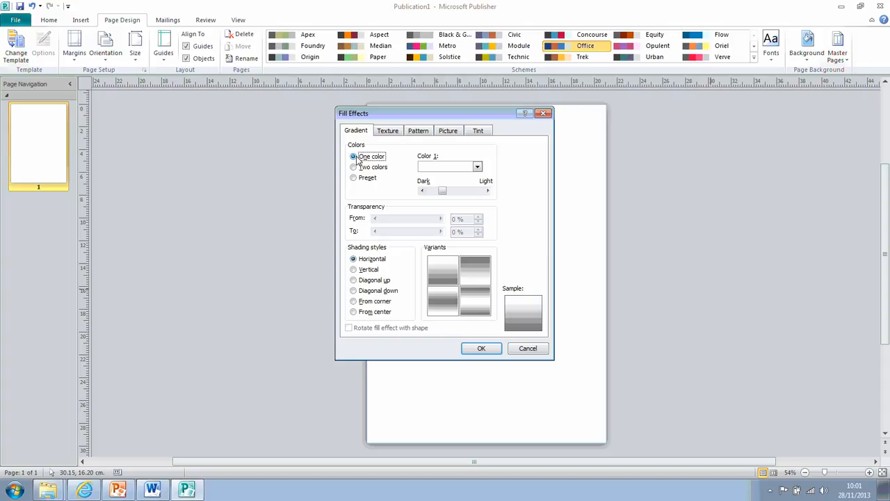
click(477, 167)
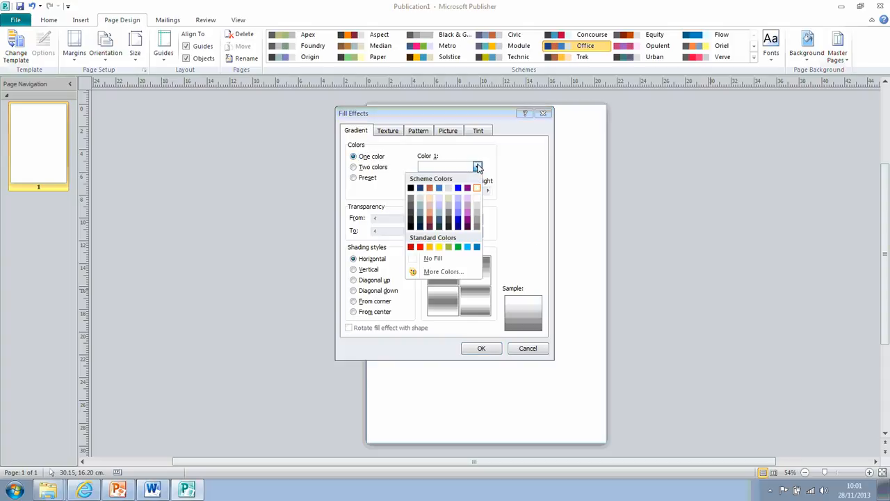
click(439, 205)
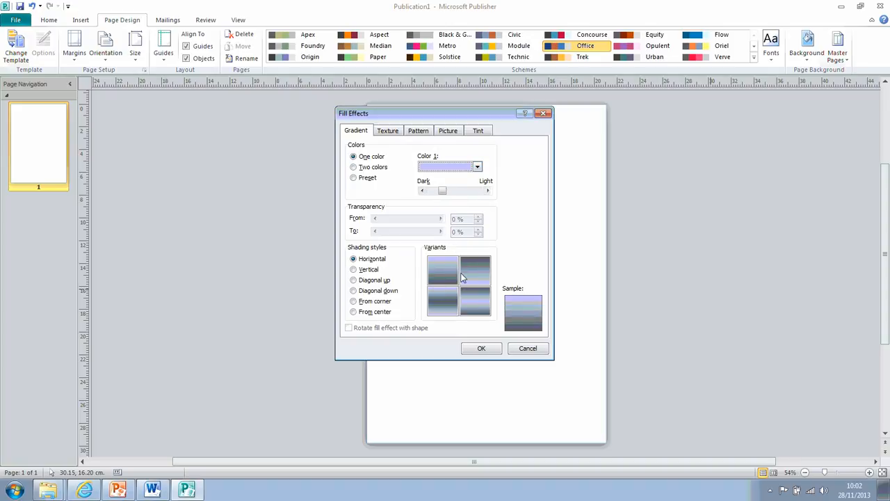
- Try different dark-to-light shades for the one-color gradient, from the lightest end back to a mid-range shade
click(456, 191)
click(463, 191)
click(472, 192)
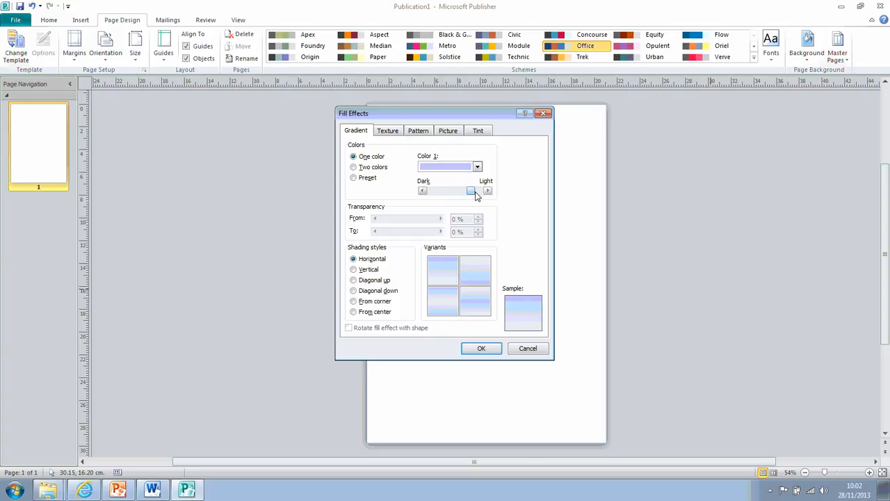
drag(473, 191, 485, 192)
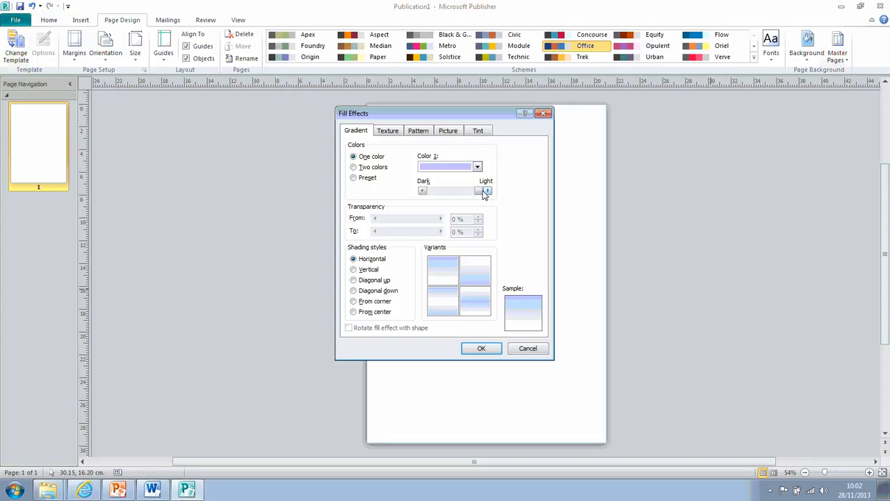
drag(479, 194, 456, 194)
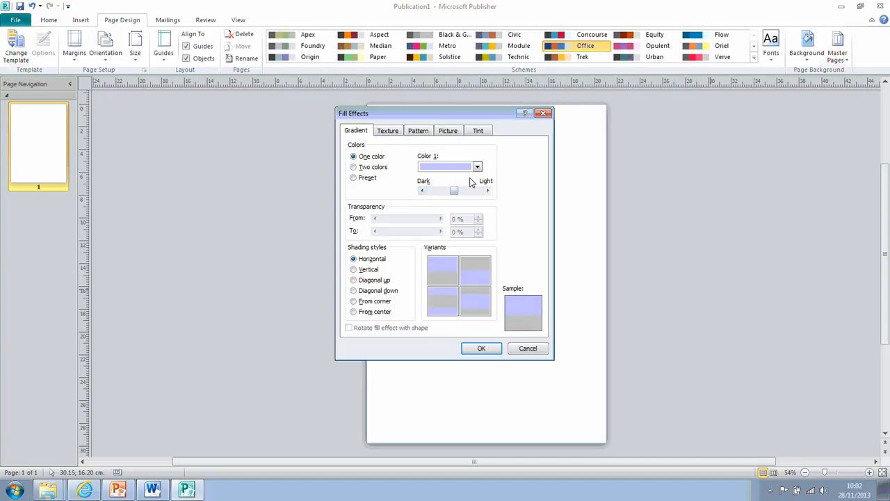
click(464, 187)
drag(463, 188, 454, 189)
- Give the one-color gradient the Diagonal up shading style with the first variant and apply it to the page
click(368, 280)
click(445, 272)
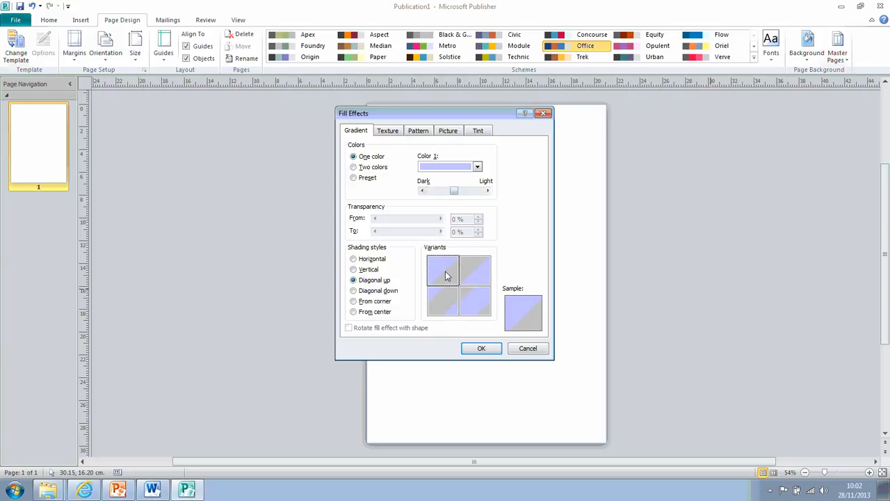
click(480, 348)
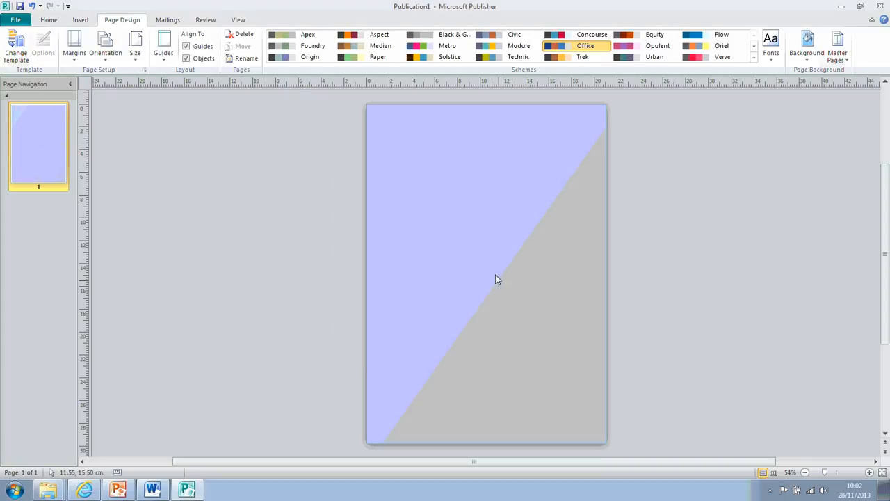
- Set up a custom two-color gradient for the page background, with light lavender as Color 1 and grayish blue as Color 2
click(804, 60)
click(697, 290)
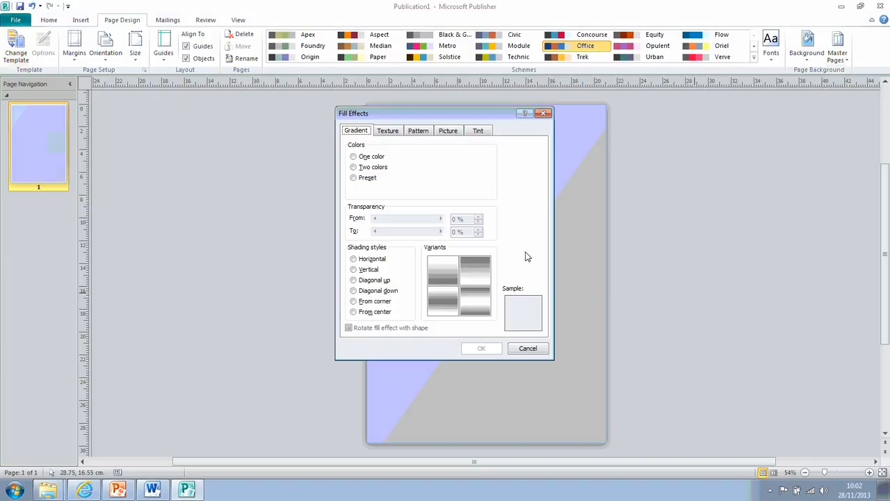
click(379, 172)
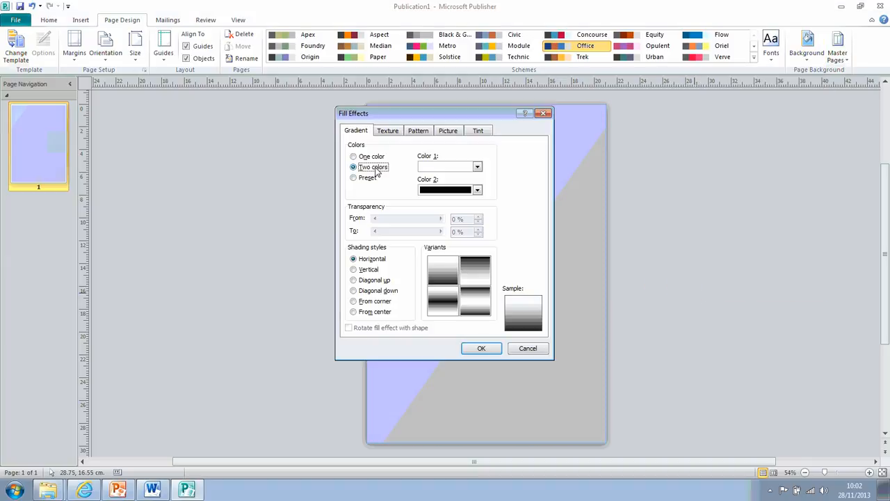
click(477, 168)
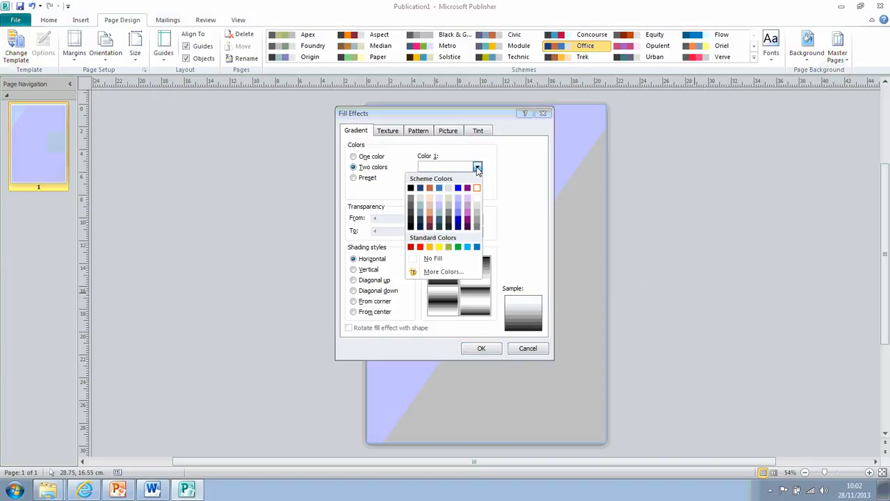
click(439, 201)
click(477, 189)
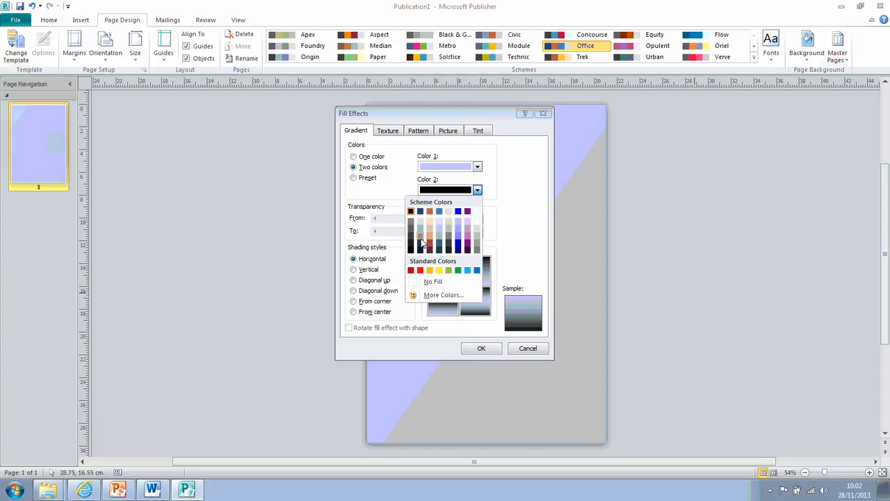
click(420, 238)
- Try the Vertical shading style, settle on Diagonal up, and apply the two-color gradient to the page
click(368, 270)
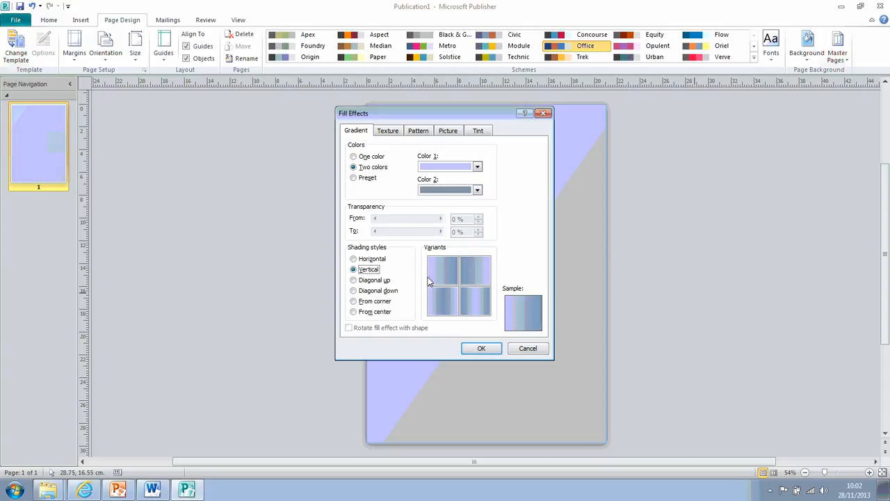
click(385, 281)
click(479, 348)
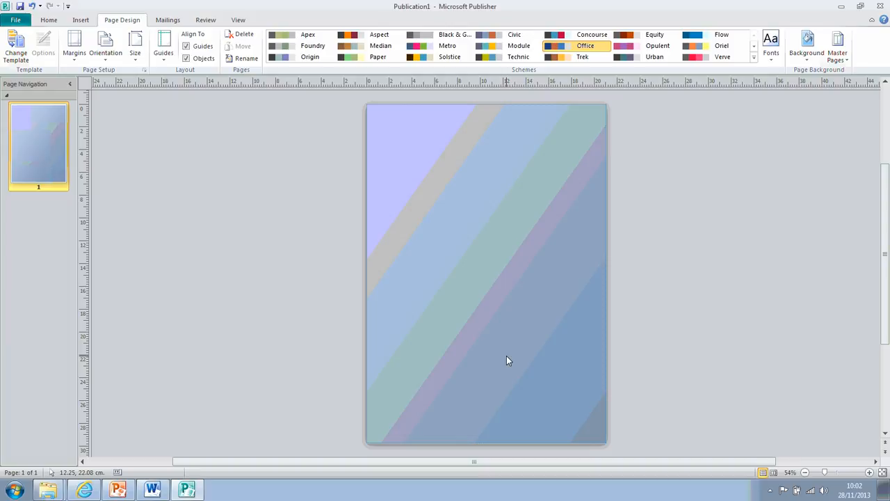
- Insert WordArt in the fourth plain style of the first row, with the text "Title"
click(82, 20)
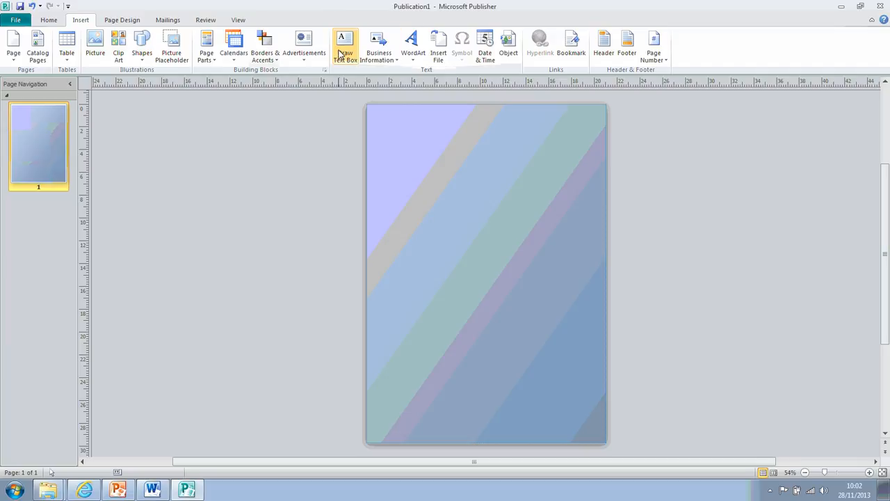
click(413, 49)
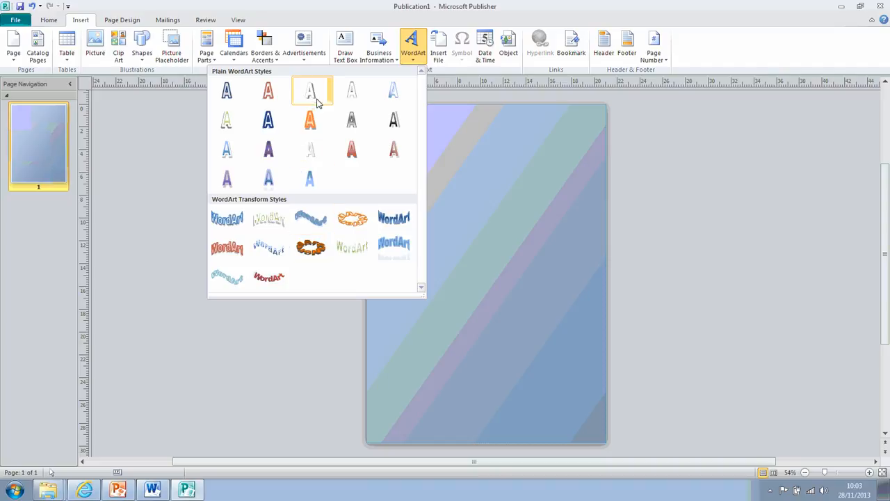
click(349, 95)
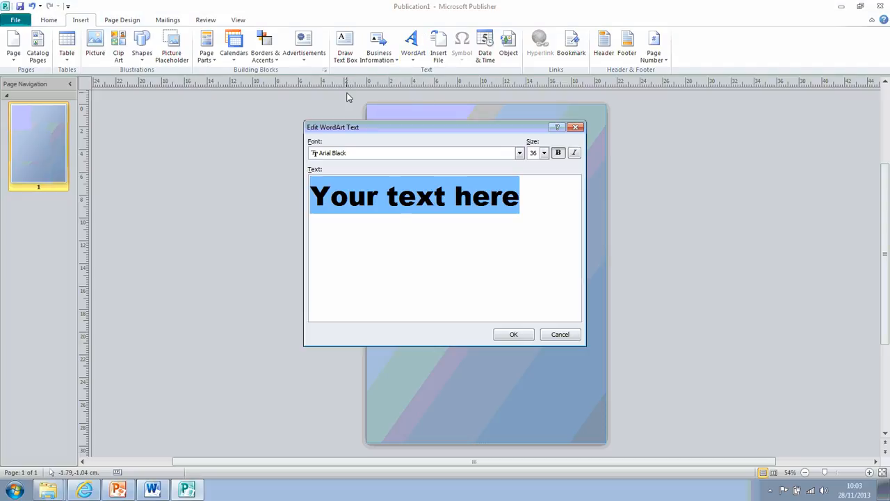
text(Title)
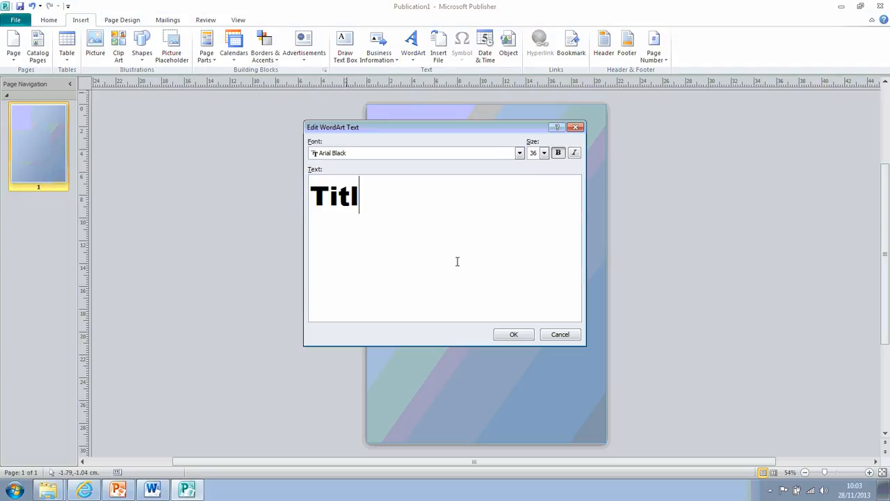
- Set the font size of the WordArt text to 60
click(544, 153)
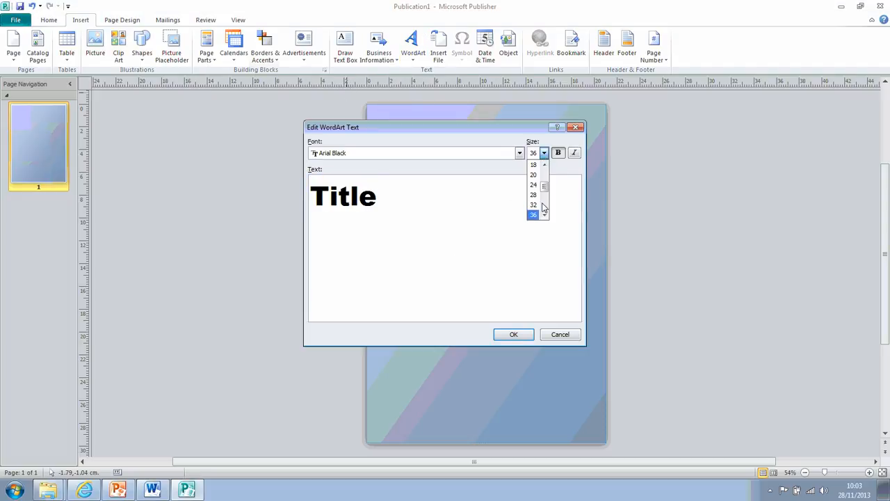
click(545, 216)
click(546, 216)
click(534, 214)
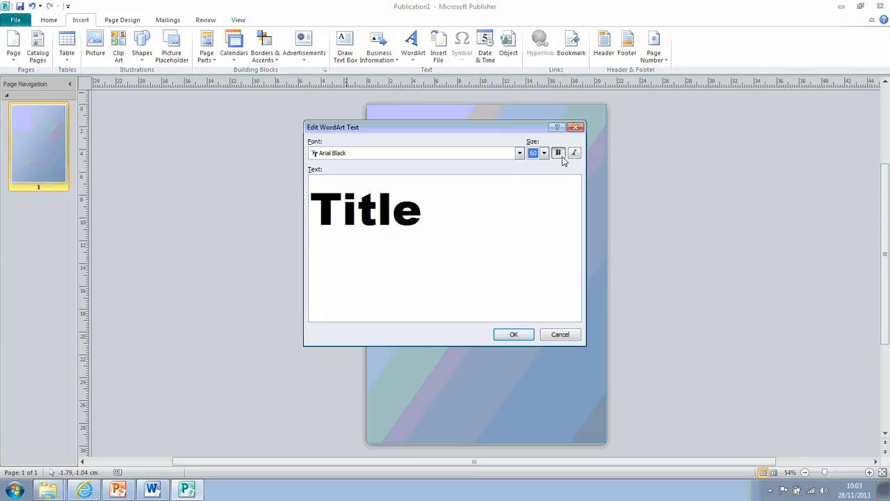
- Set the WordArt font to sOuTh Afirkas 2100 and place the title on the page
click(519, 153)
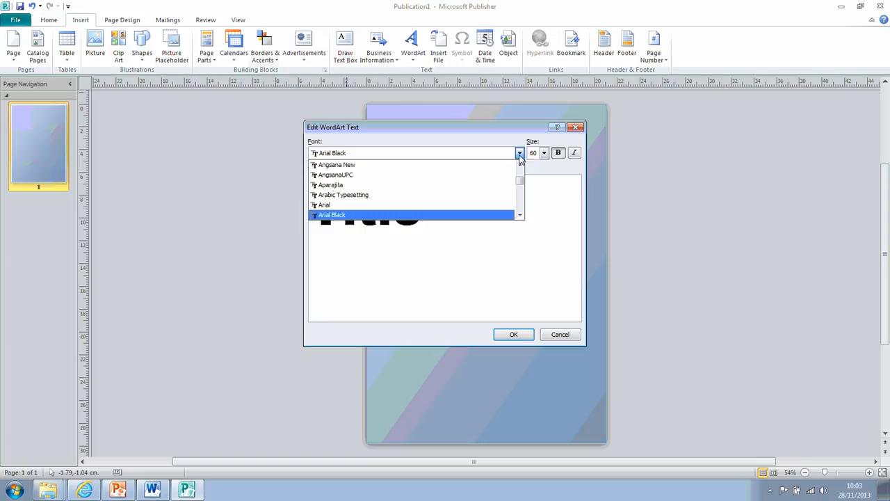
drag(521, 215, 521, 218)
drag(520, 186, 521, 205)
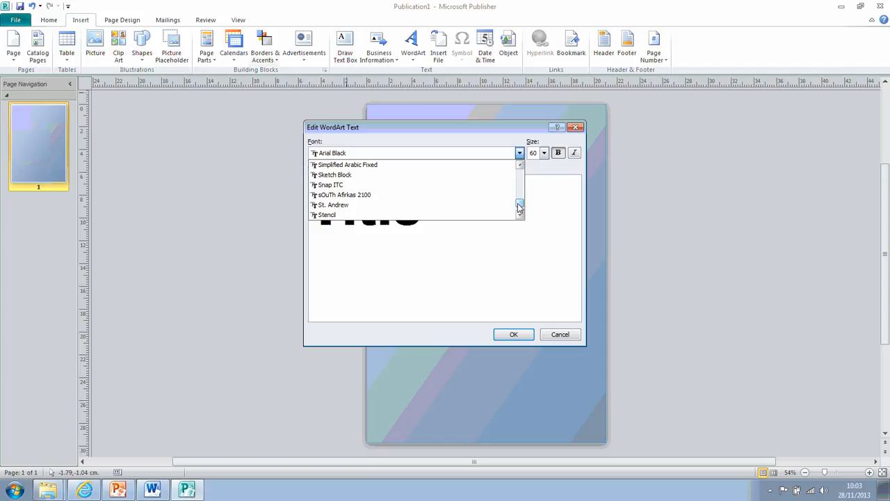
click(371, 196)
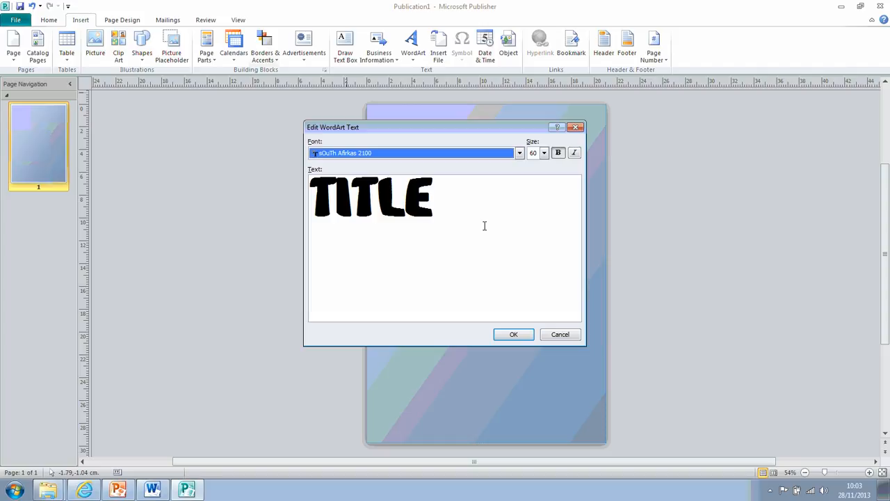
click(517, 335)
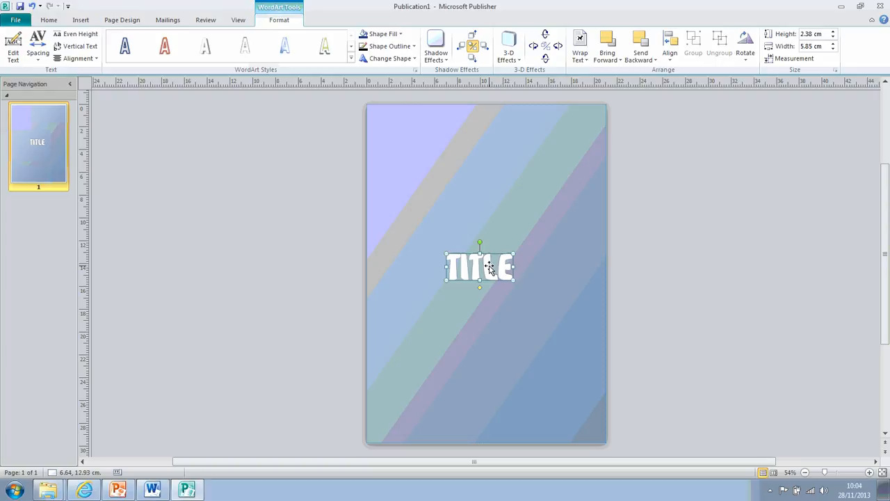
- Move the title to about 3.9 cm across and 2.6 cm down the page, and open its text editor, closing it without edits
drag(489, 267, 454, 137)
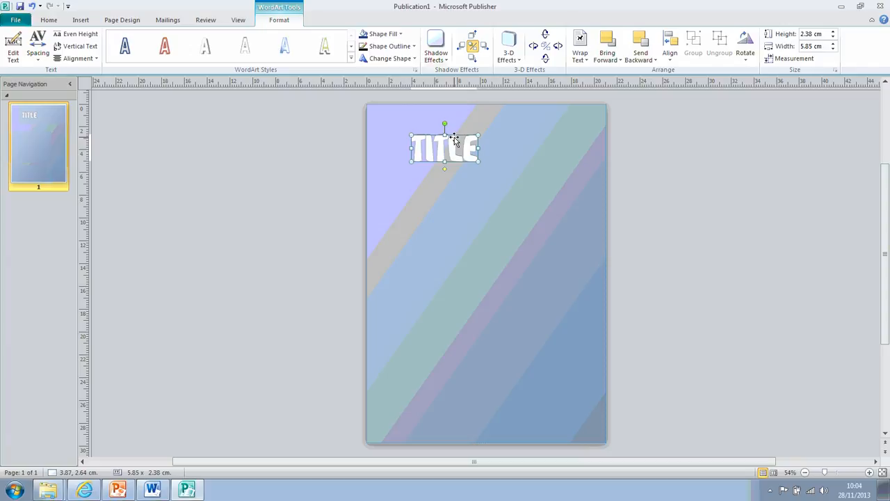
click(440, 194)
click(433, 152)
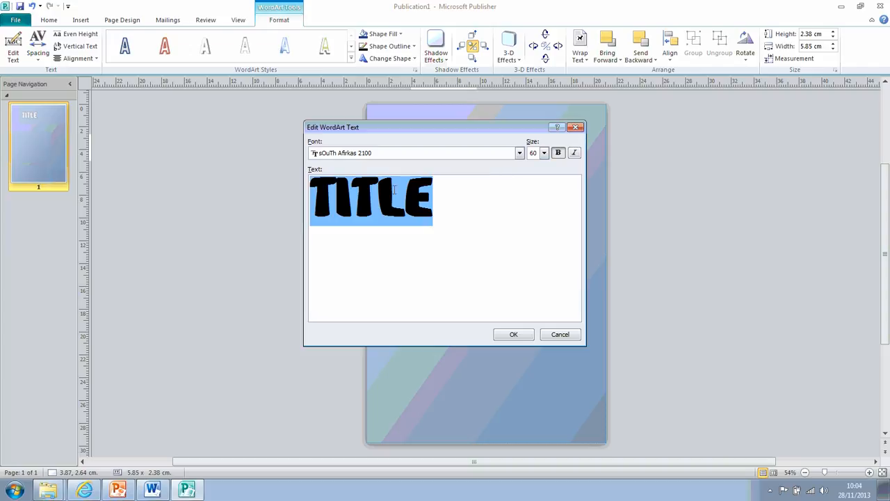
click(579, 128)
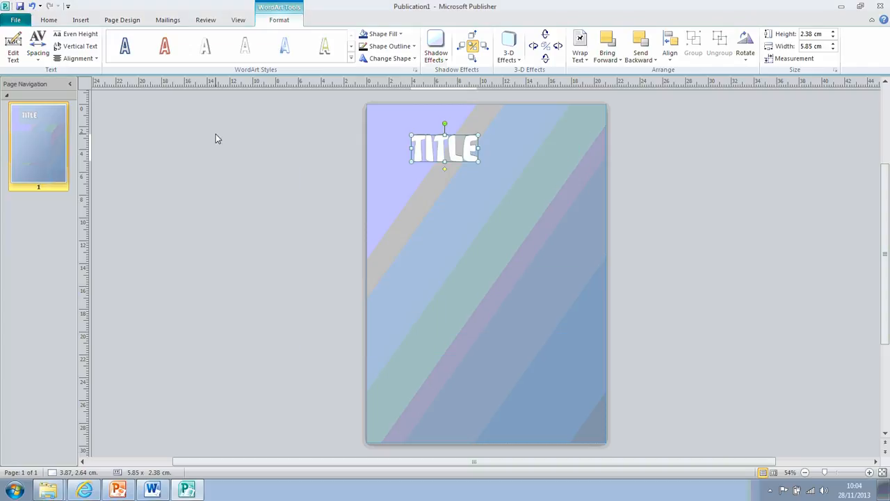
- Try Loose and Very Tight character spacing on the WordArt title, and set it back to Normal
click(40, 61)
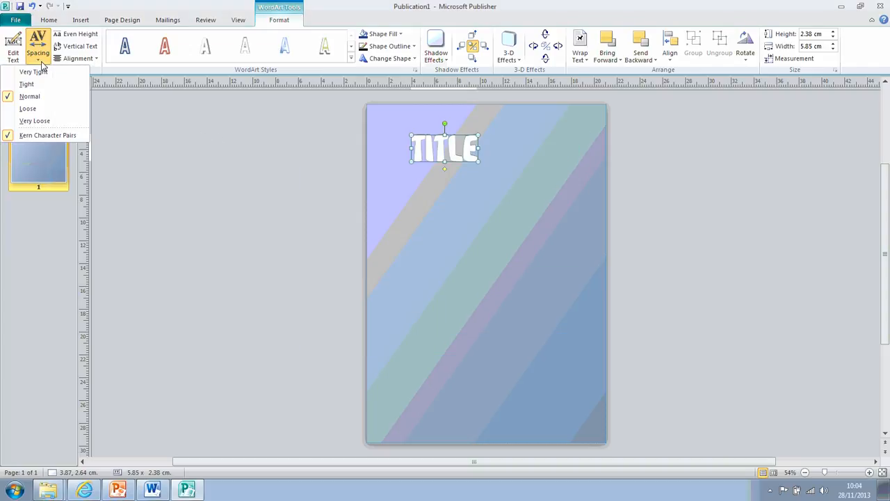
click(28, 108)
click(35, 62)
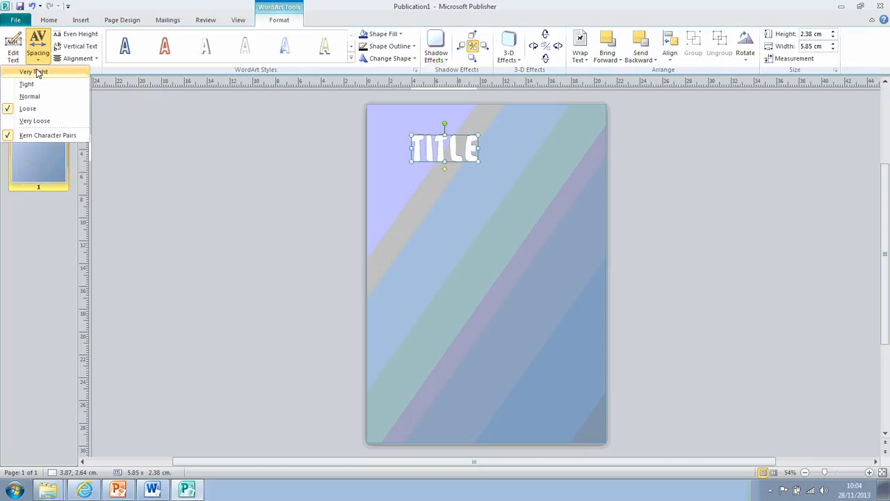
click(32, 80)
click(38, 59)
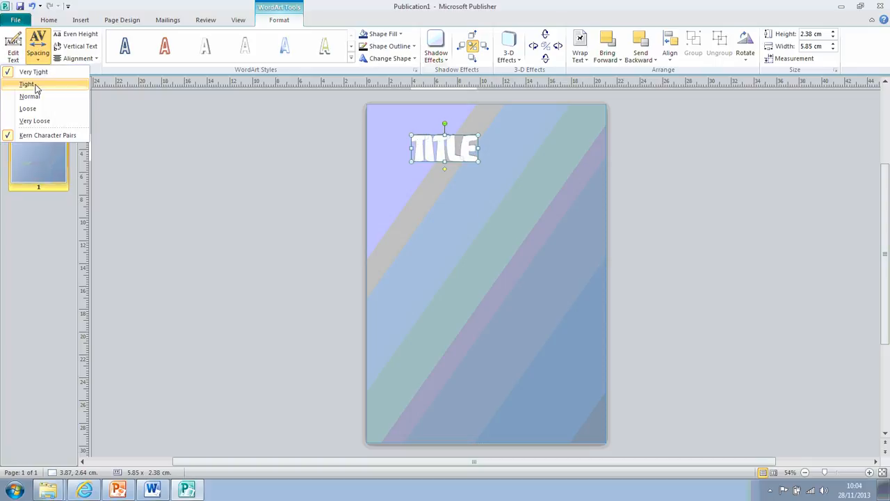
click(31, 97)
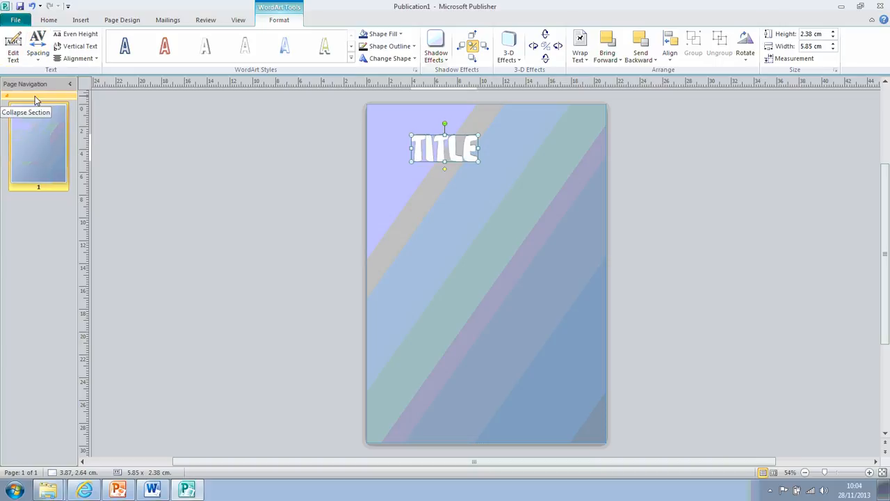
- Stack the letters of the WordArt title as vertical text
click(92, 49)
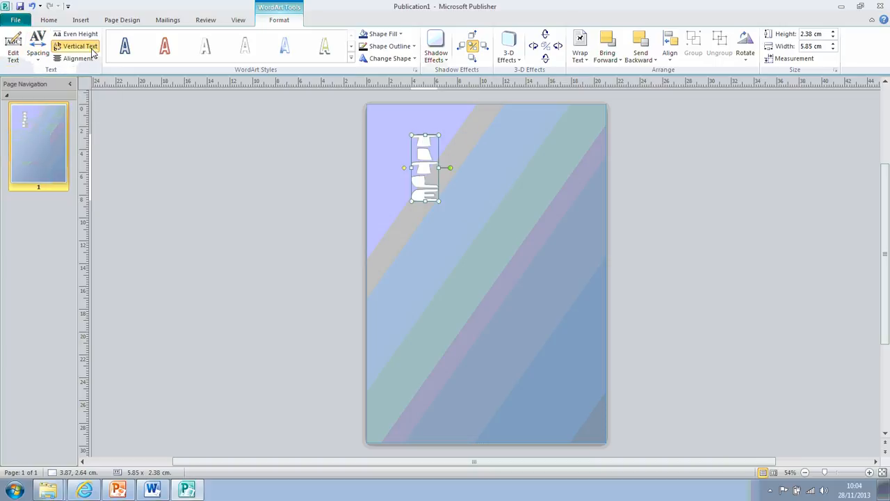
- Switch the WordArt title from vertical text back to horizontal text
click(92, 49)
click(92, 49)
click(92, 49)
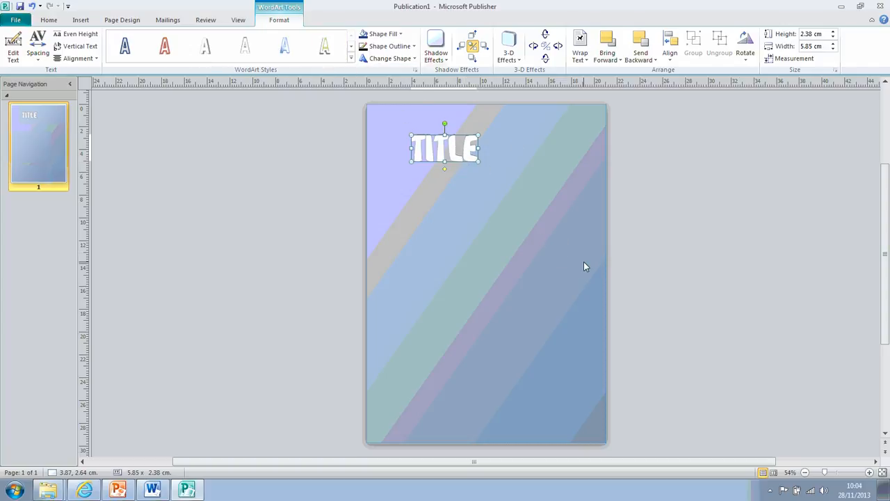
- Set up a custom one-color gradient fill for the WordArt title in light orange, with a lighter shade setting
click(870, 472)
click(869, 473)
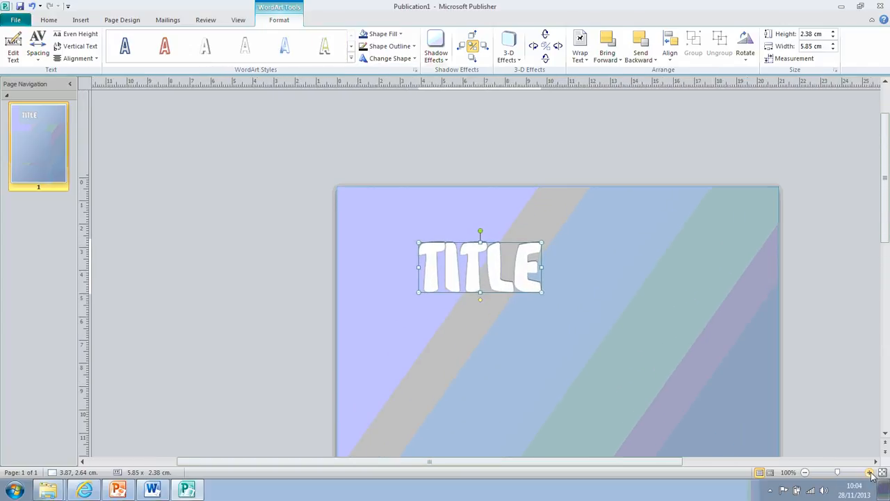
click(869, 473)
click(870, 472)
click(869, 473)
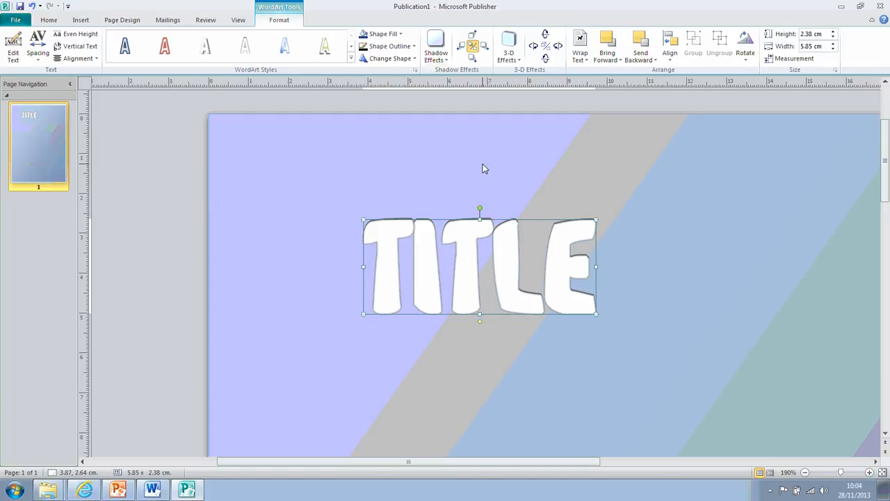
click(402, 33)
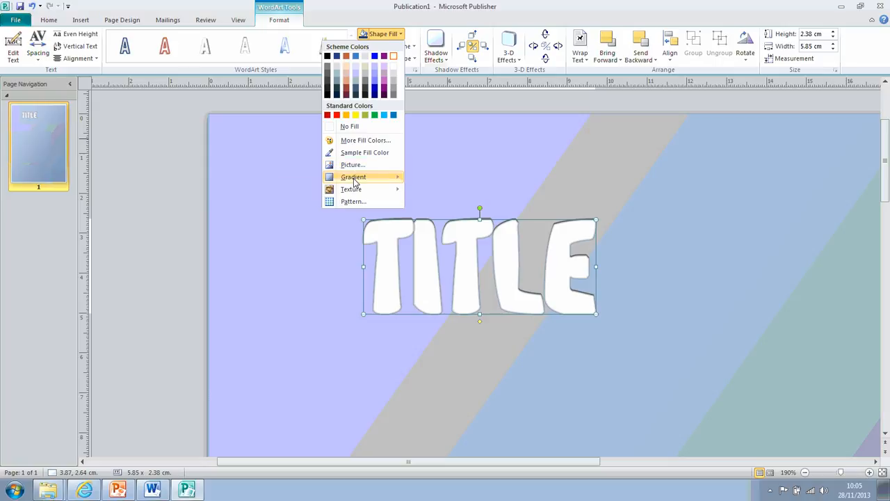
mouse_move(355, 179)
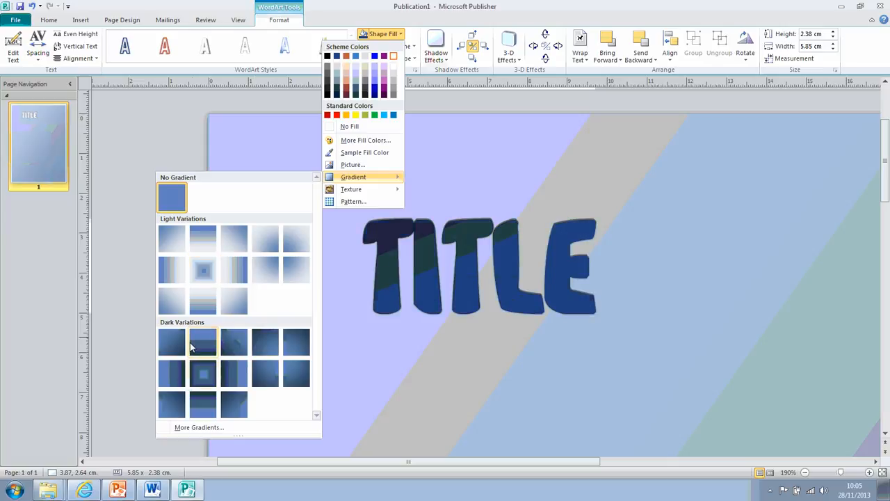
click(198, 426)
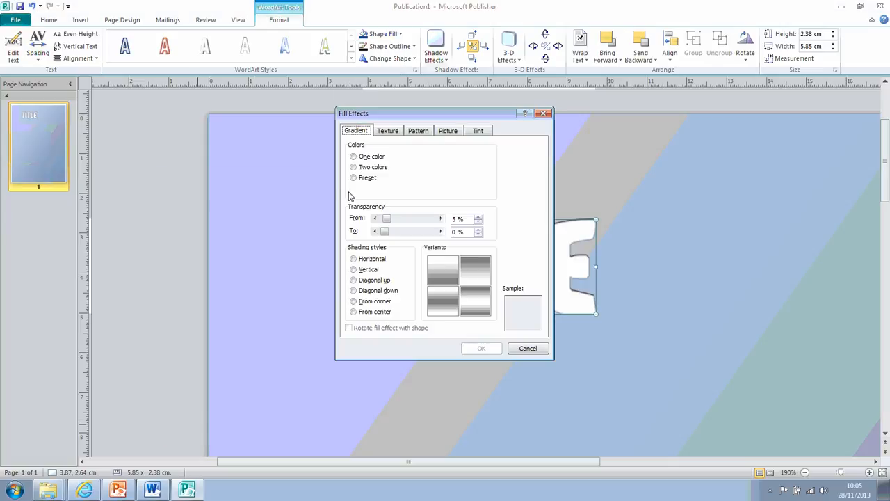
drag(403, 114, 183, 110)
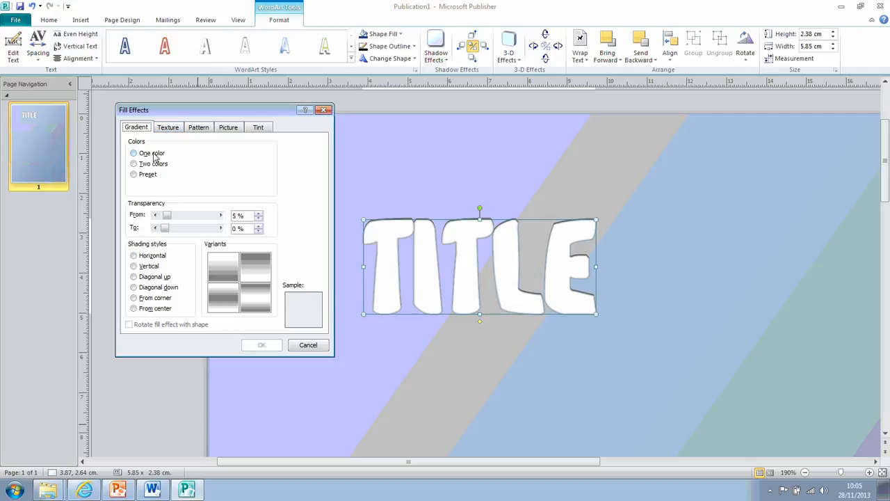
click(155, 157)
click(257, 163)
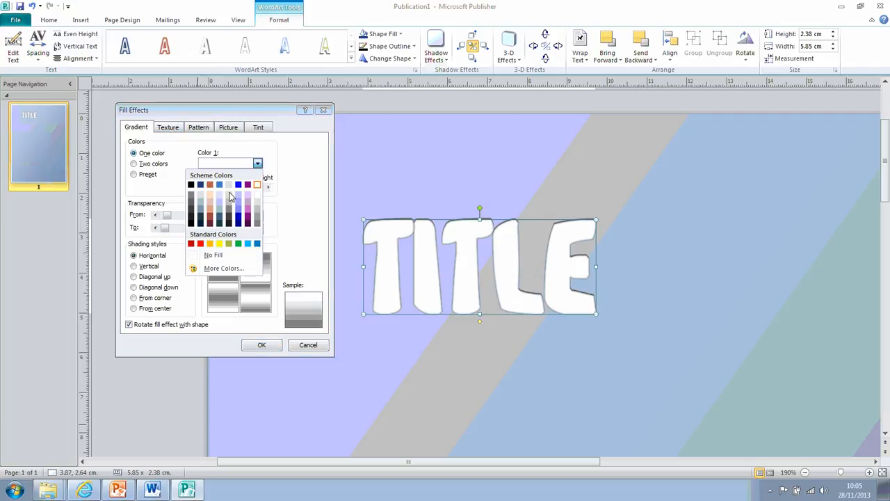
click(210, 217)
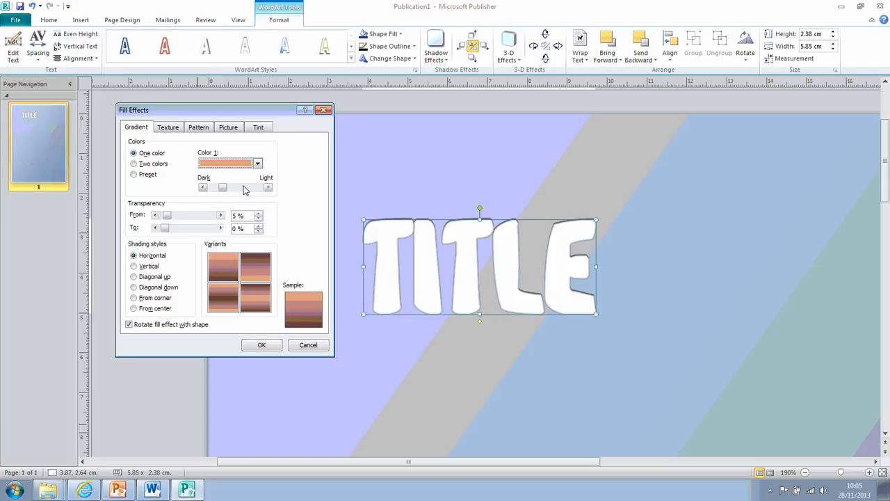
click(244, 187)
- Change the title's gradient to two colors and set Color 1 to golden yellow from the standard colors
click(148, 163)
click(257, 165)
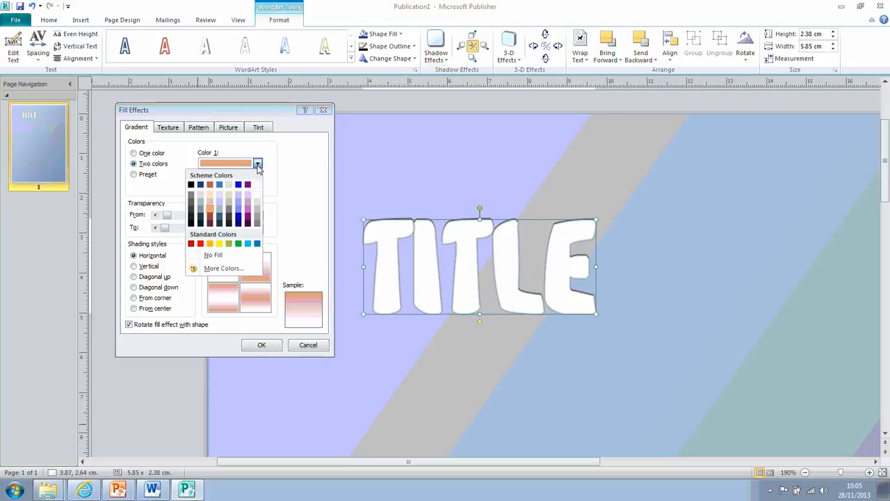
click(221, 269)
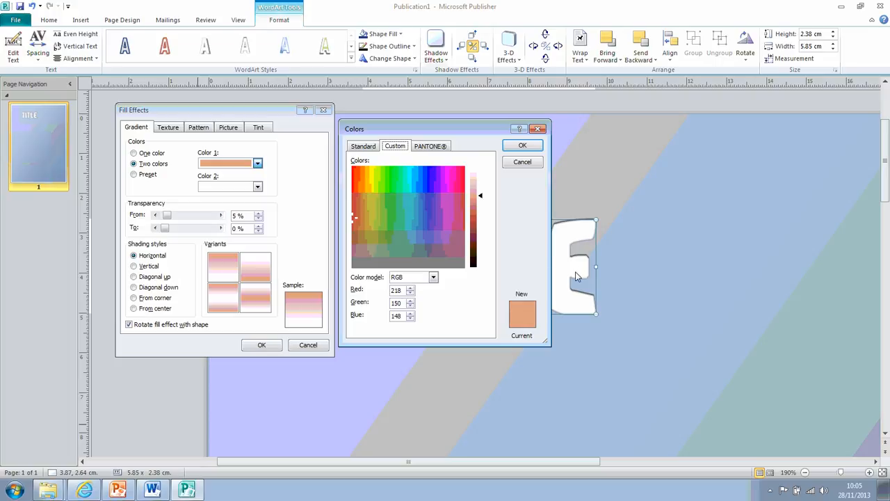
click(361, 148)
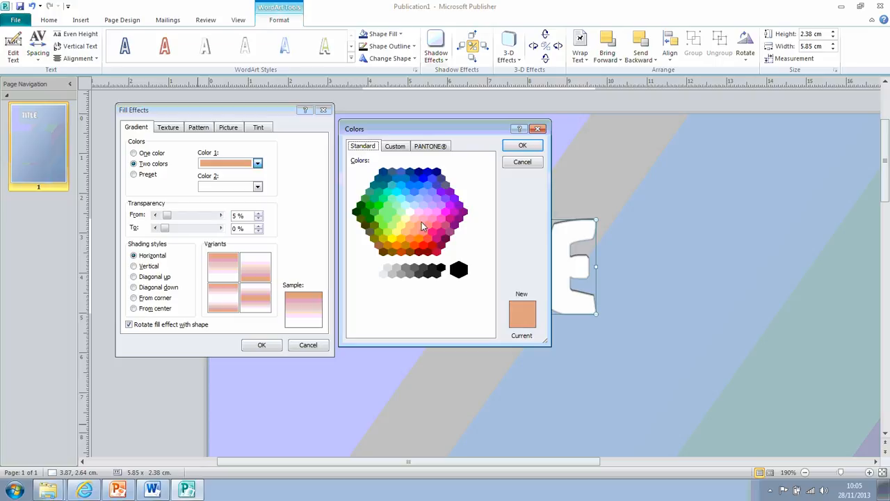
click(400, 238)
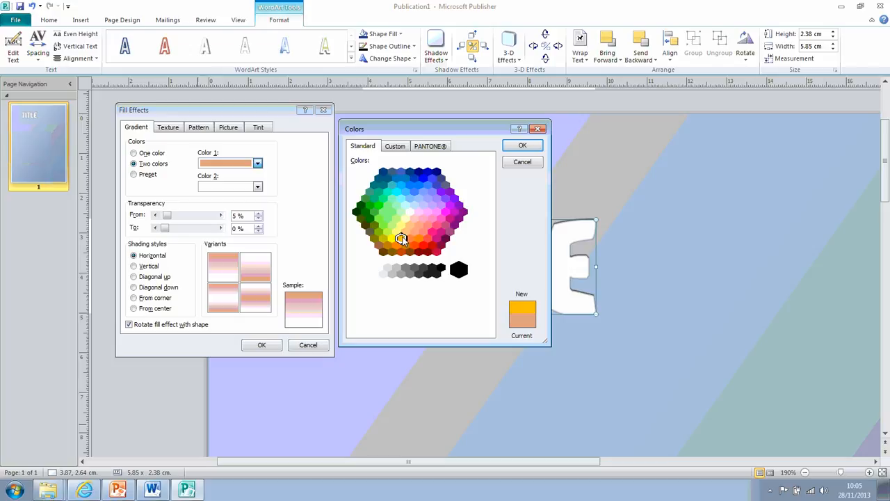
click(522, 147)
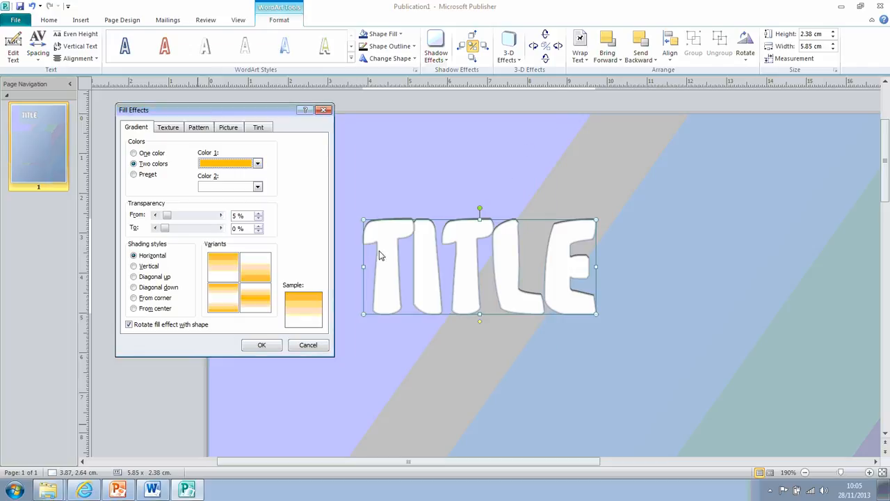
- Try No Fill for the gradient's Color 2, and set it to orange from the standard colors instead
click(257, 186)
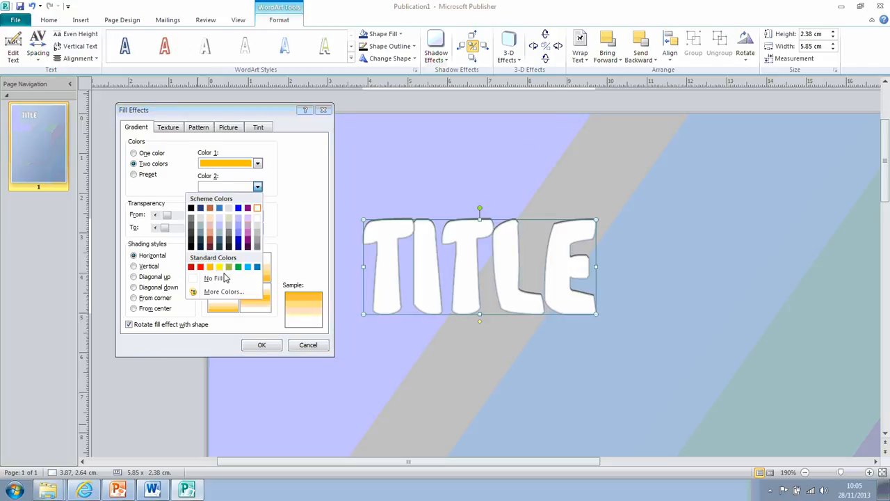
click(215, 279)
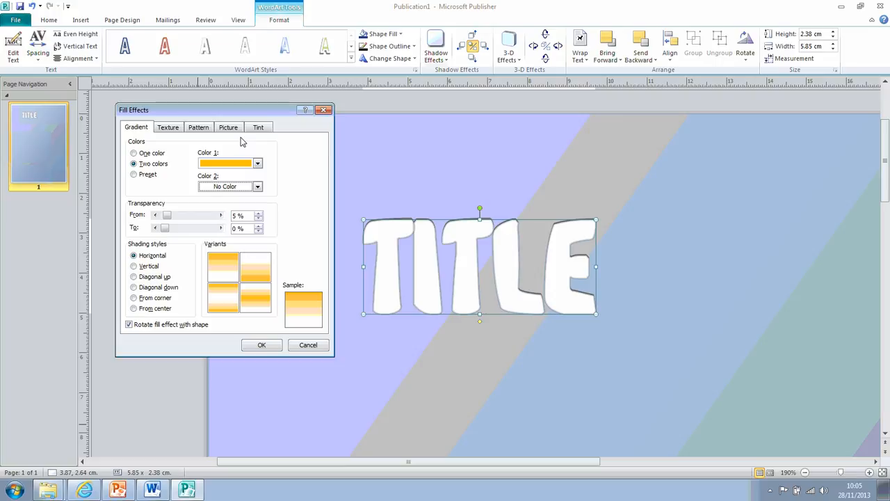
click(257, 186)
click(215, 291)
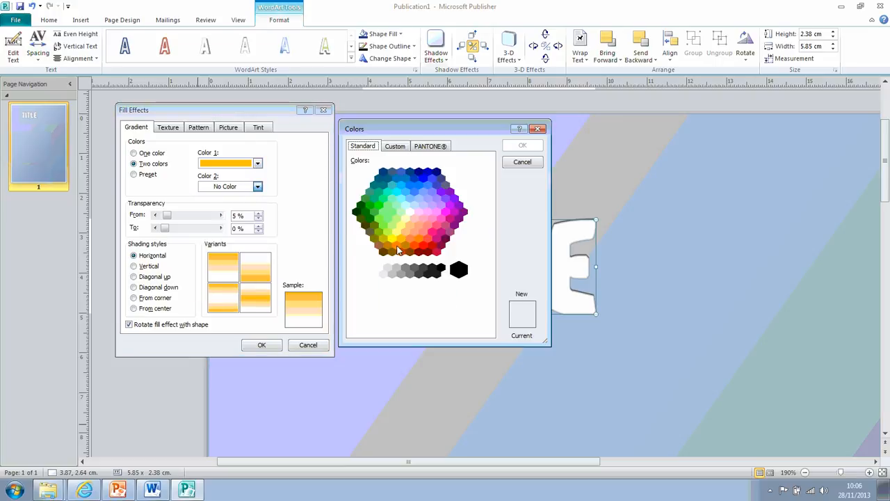
click(418, 238)
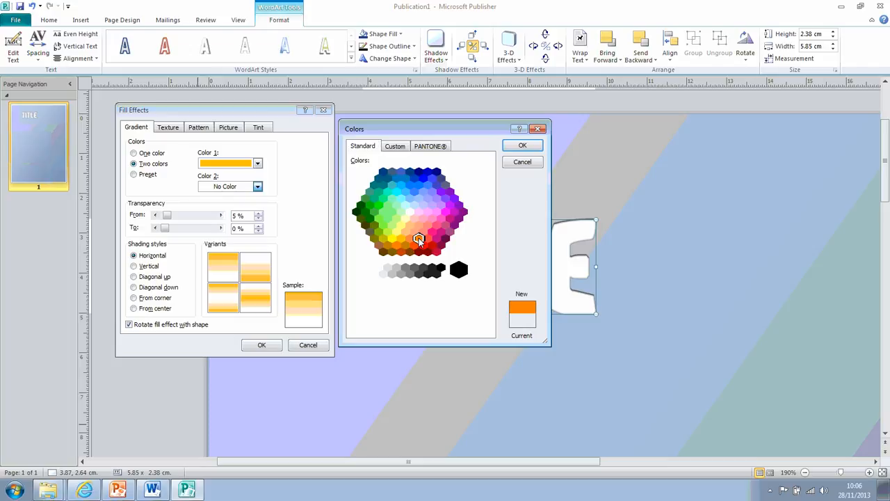
click(521, 146)
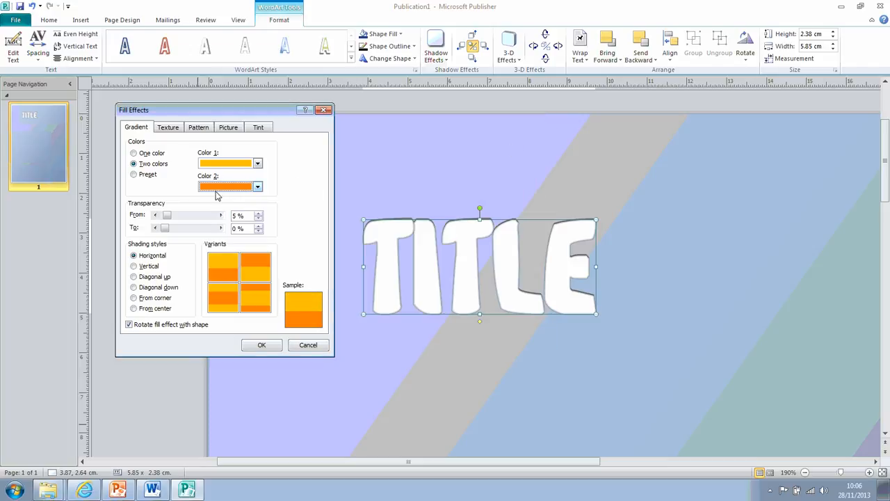
- Use the Diagonal up shading style with the orange-to-yellow variant and apply the gradient to the title
click(153, 276)
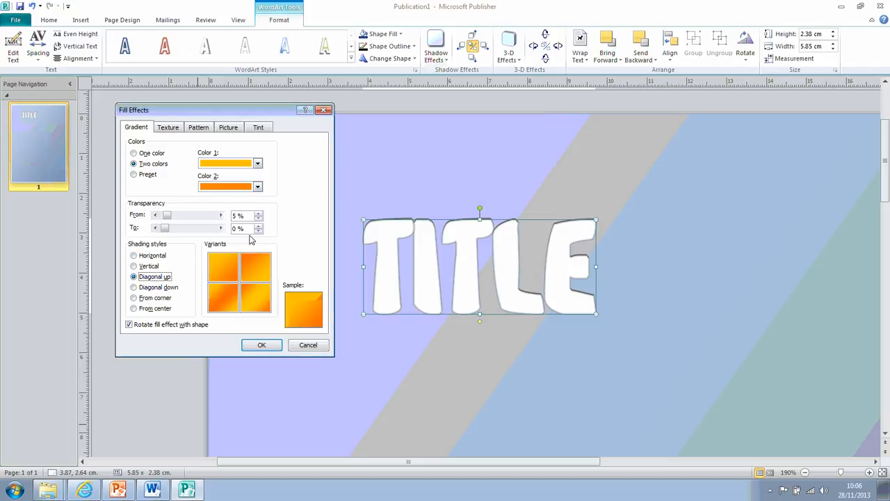
click(255, 267)
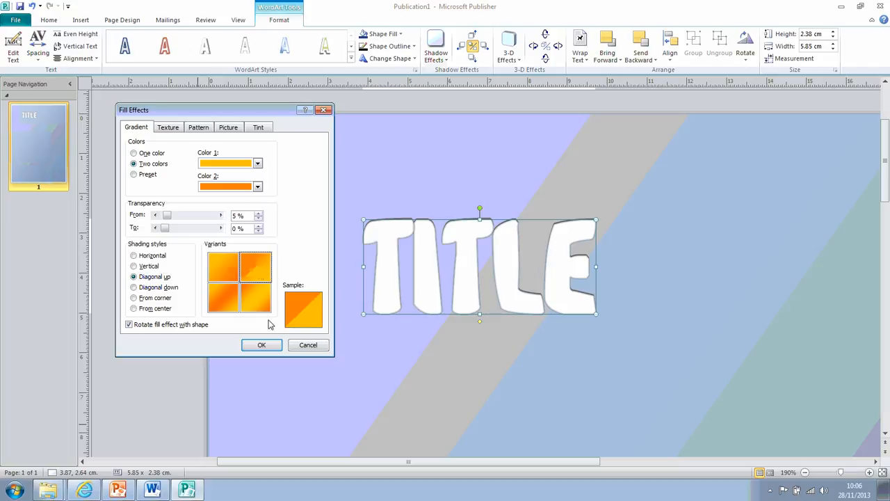
click(263, 345)
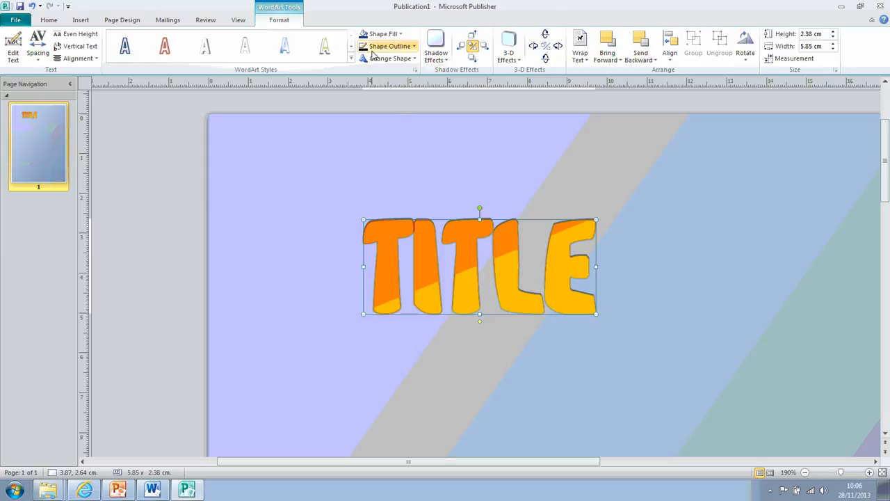
- Give the WordArt title a black outline with a 6 pt weight, and deselect it
click(414, 47)
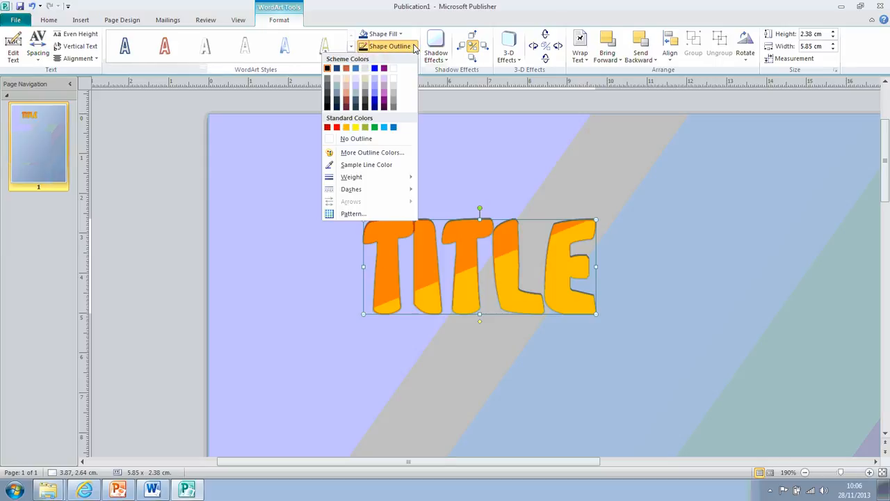
click(329, 108)
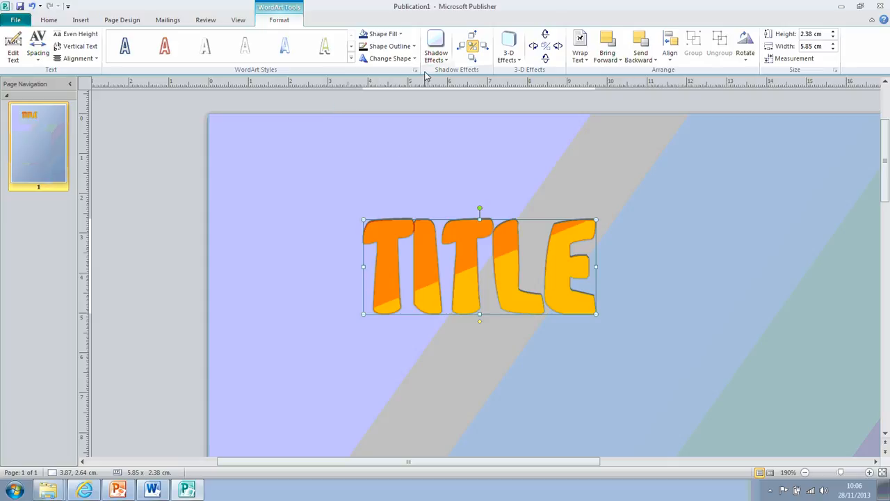
click(414, 48)
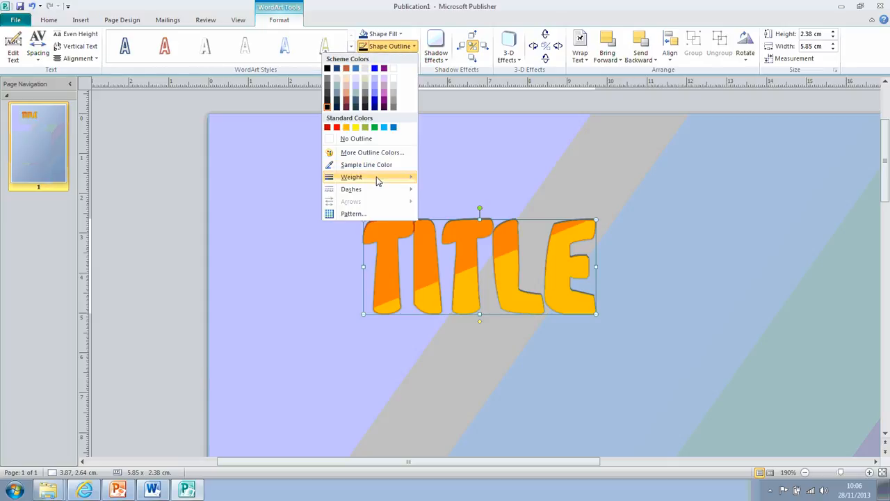
mouse_move(377, 179)
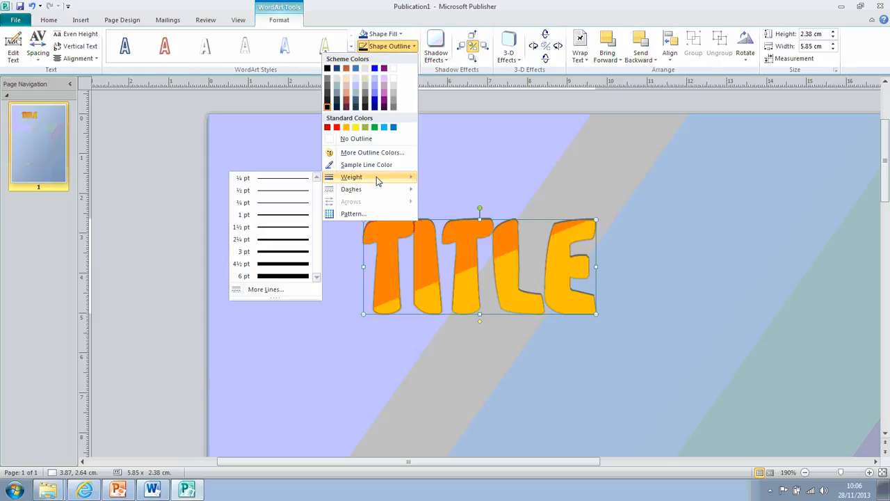
click(287, 277)
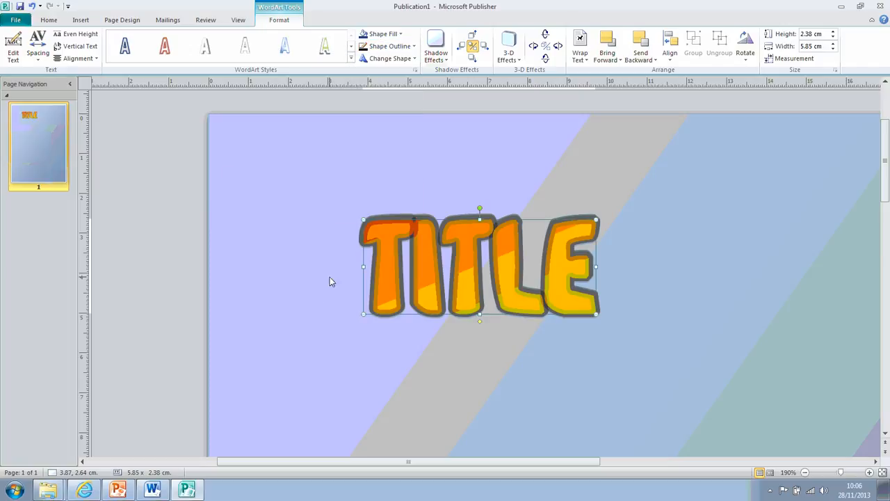
click(616, 293)
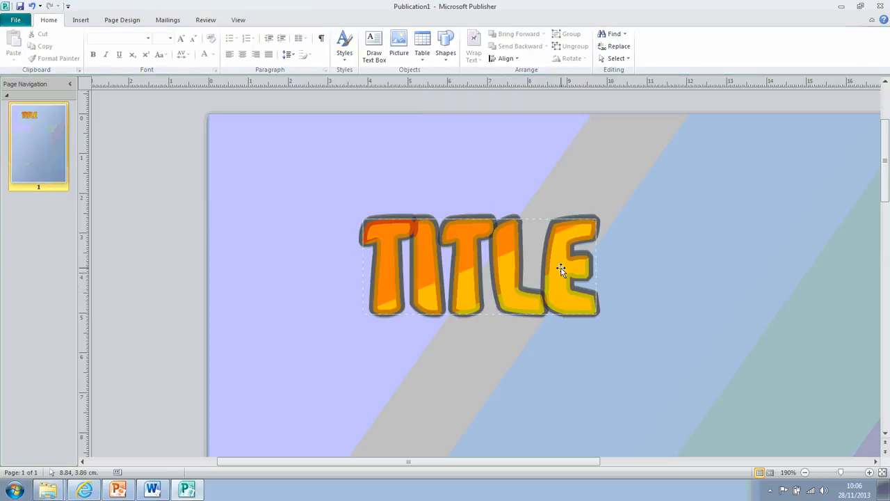
- Apply the fifth Drop Shadow style to the WordArt title
click(512, 279)
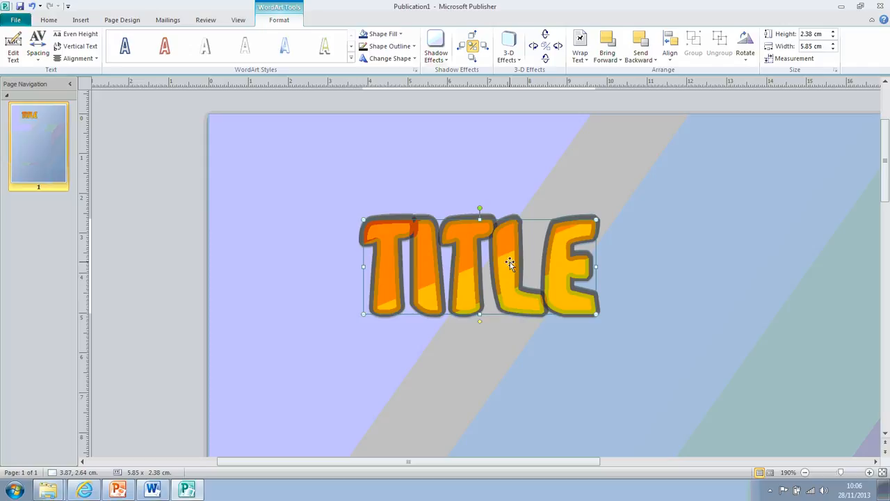
click(444, 58)
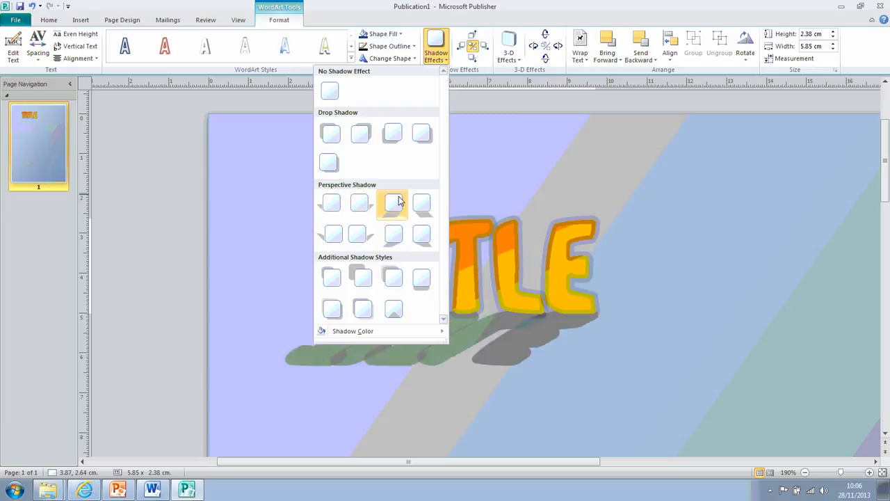
click(329, 167)
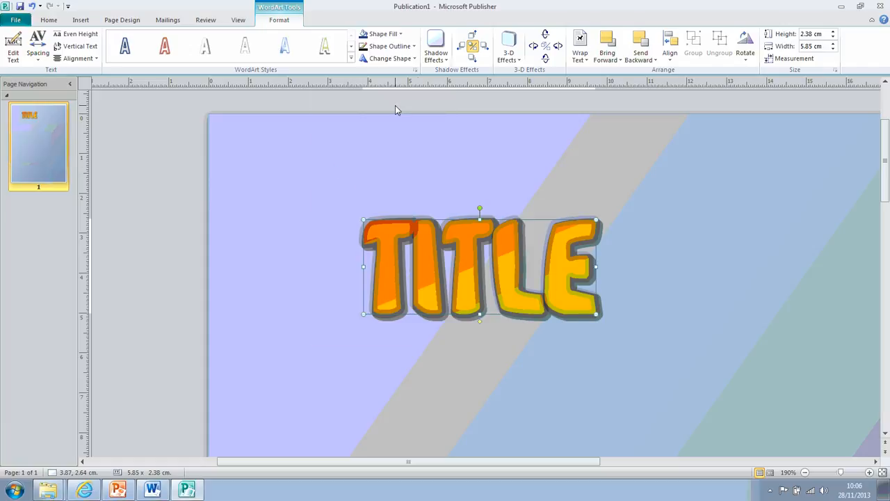
- Nudge the title's shadow several steps down and to the right
click(473, 60)
click(472, 60)
click(472, 59)
click(484, 51)
click(485, 52)
click(485, 51)
click(485, 51)
click(484, 51)
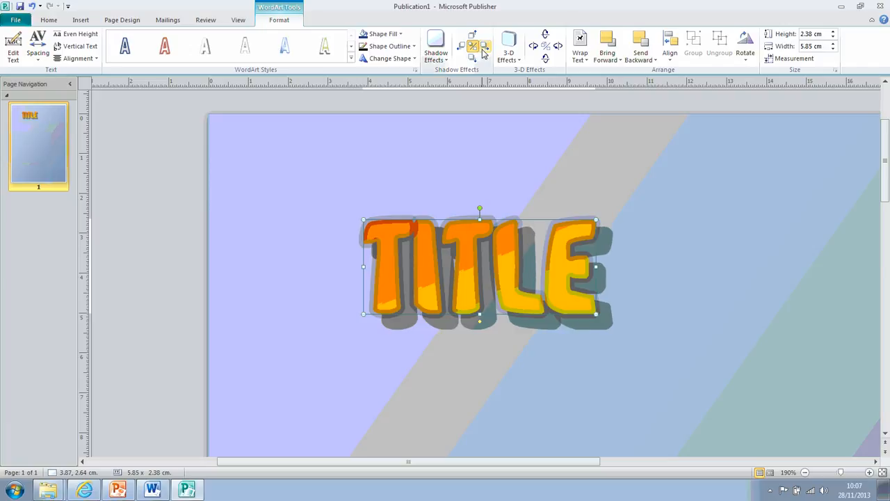
- Fill the WordArt title with the white scheme color
click(381, 33)
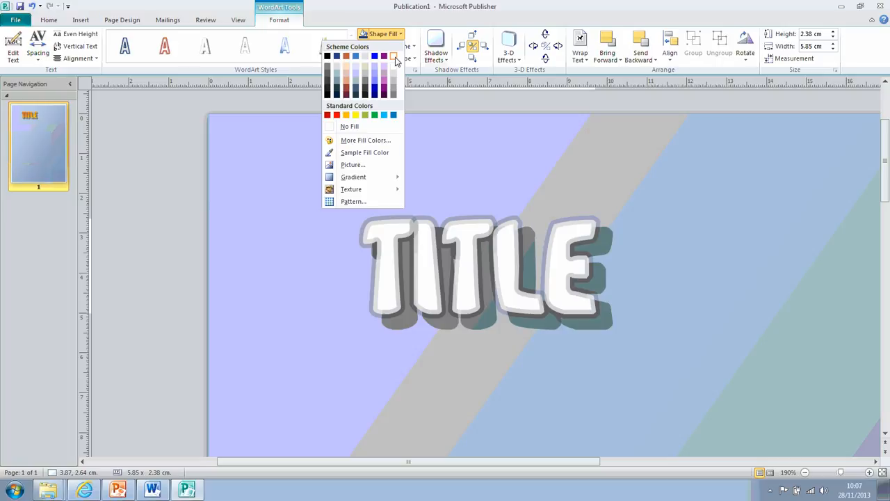
click(395, 59)
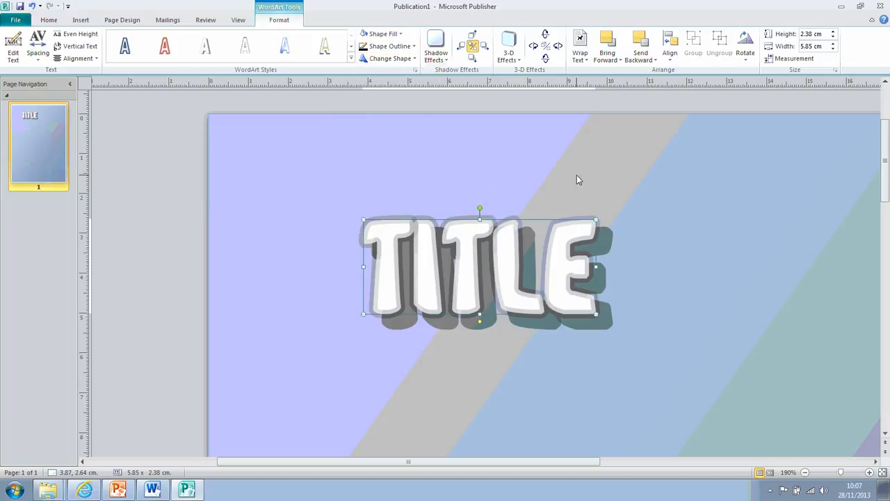
- Preview 3-D effects such as 3-D Style 9 on the title without applying any, and deselect the title
click(518, 60)
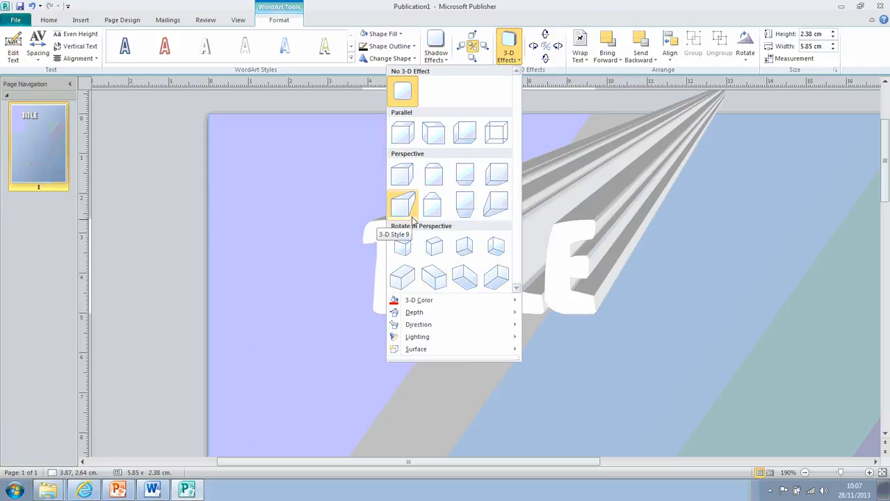
click(737, 223)
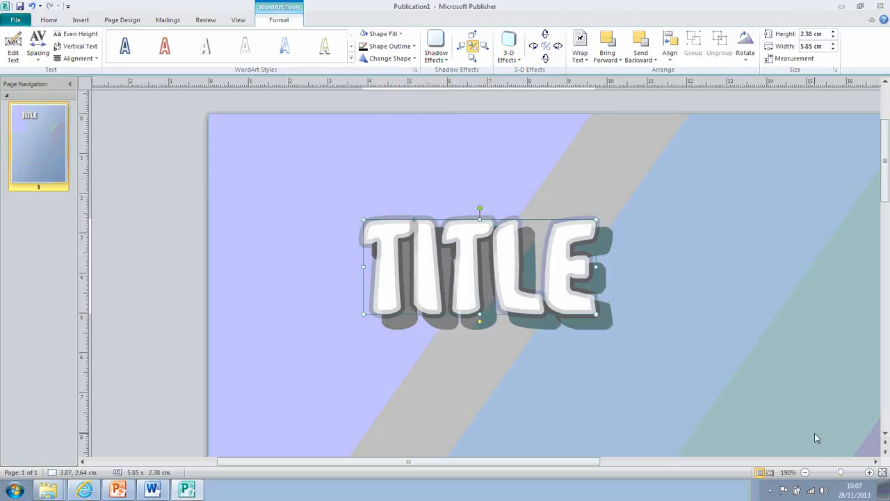
click(805, 472)
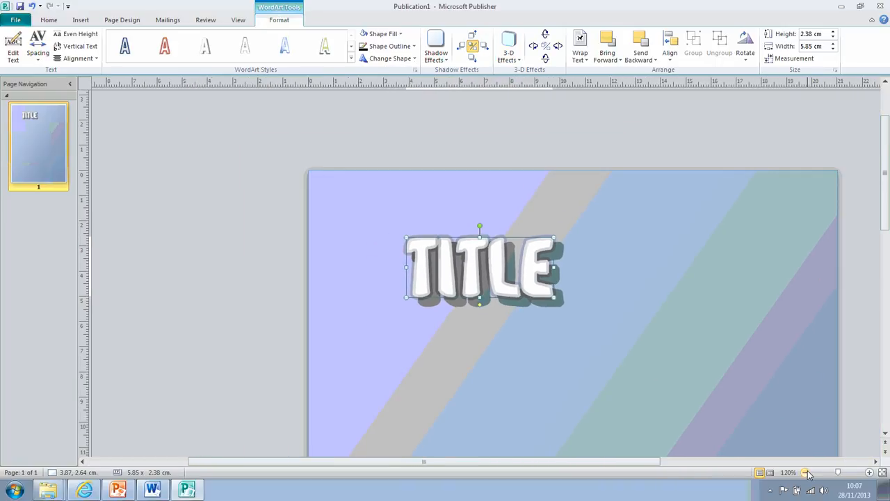
click(805, 472)
click(805, 472)
click(678, 367)
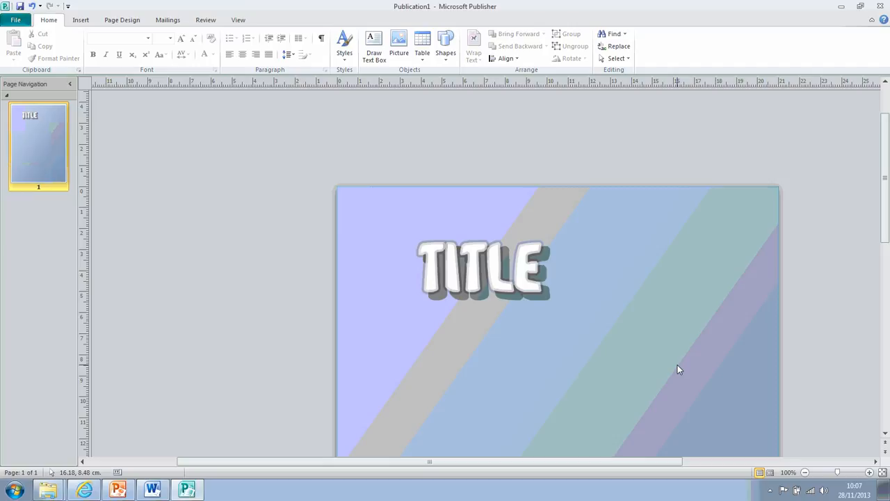